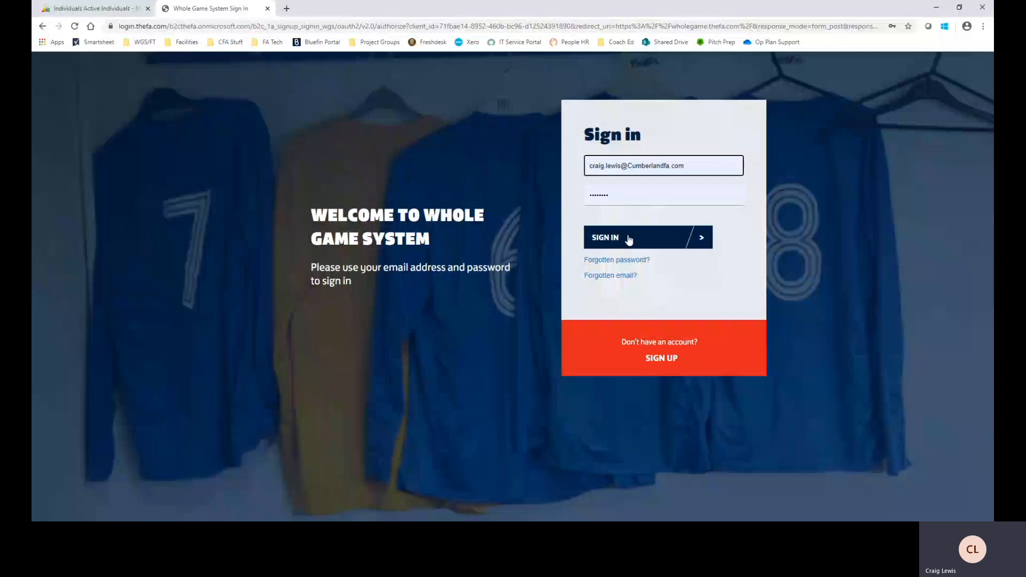
# Sign in to Whole Game System with the account e-mail and password
pyautogui.click(657, 238)
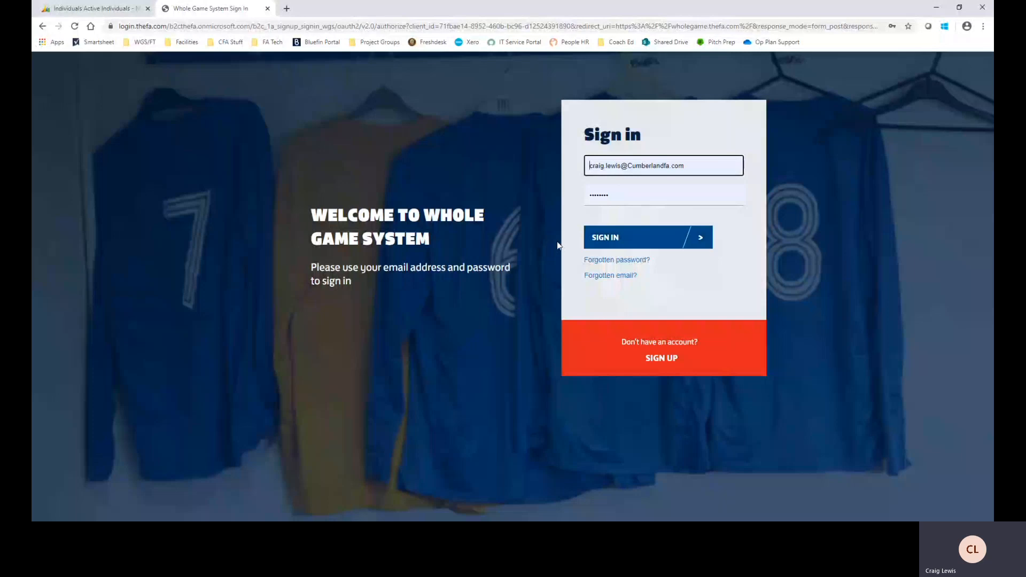
pyautogui.click(701, 241)
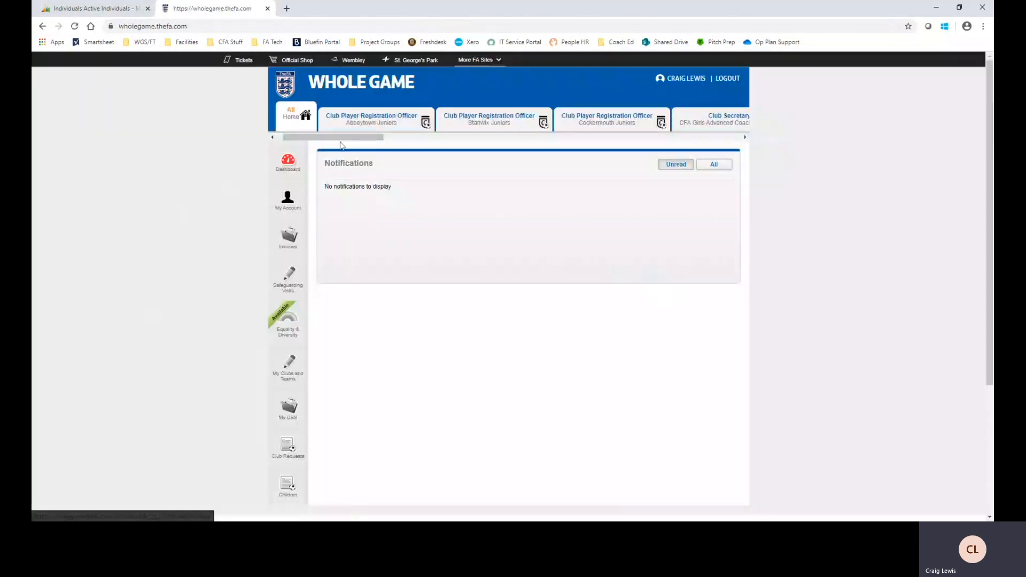
# Switch to the Club Secretary (Assistant) role for Cumberland FA to show its Club Dashboard
pyautogui.moveTo(339, 138); pyautogui.dragTo(451, 141)
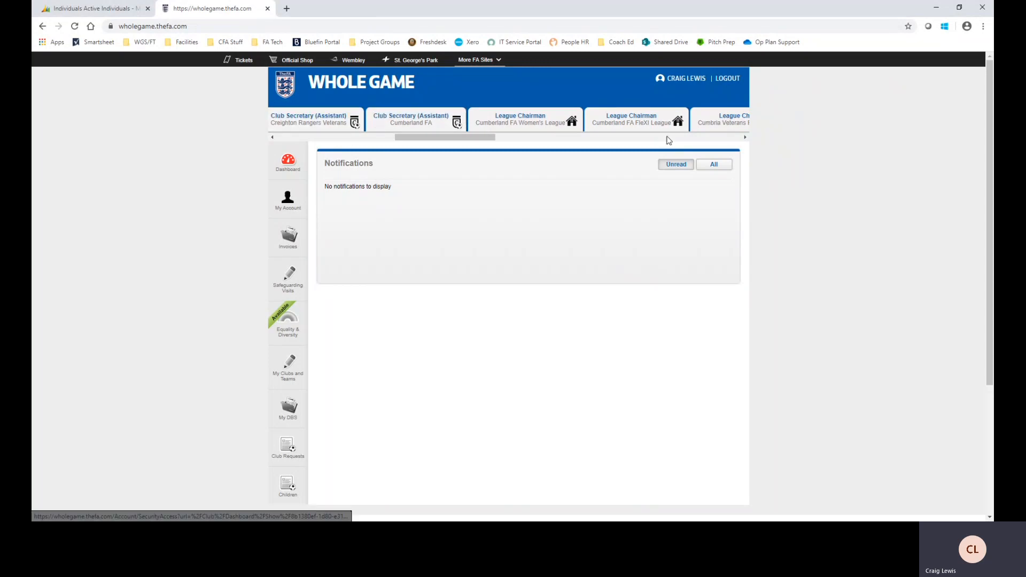
pyautogui.click(409, 119)
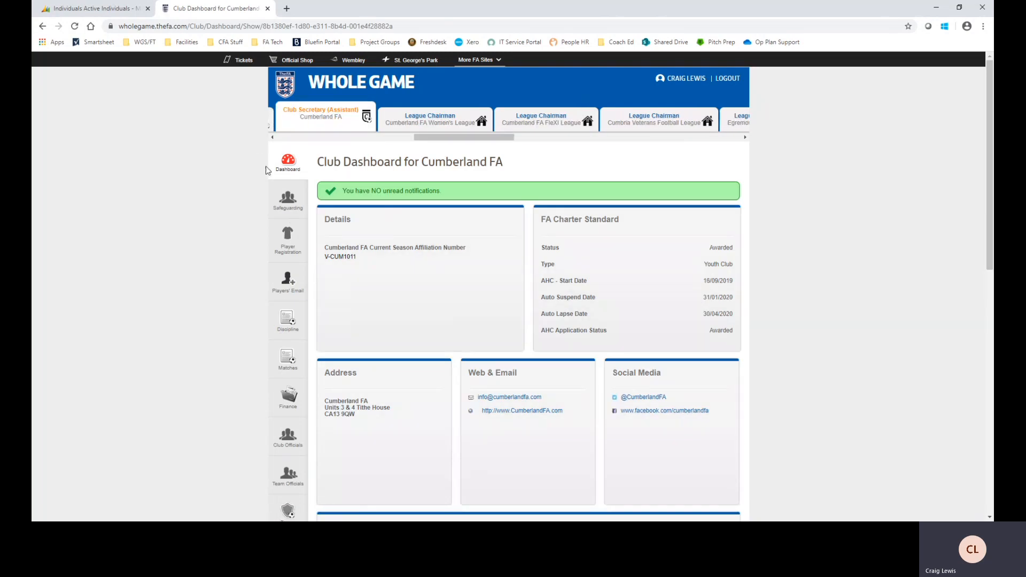
pyautogui.scroll(-4, 304, 245)
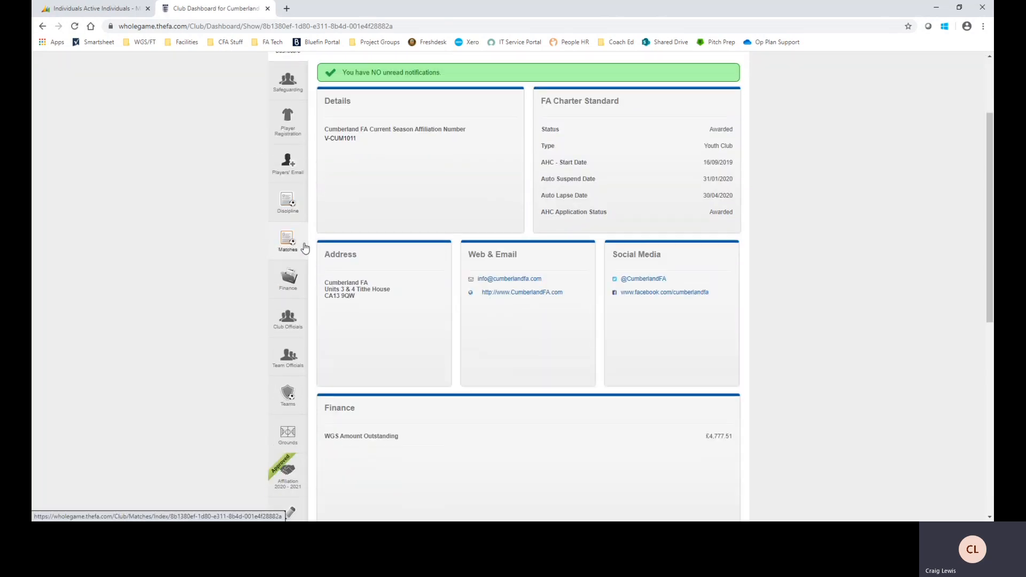
pyautogui.scroll(2, 291, 416)
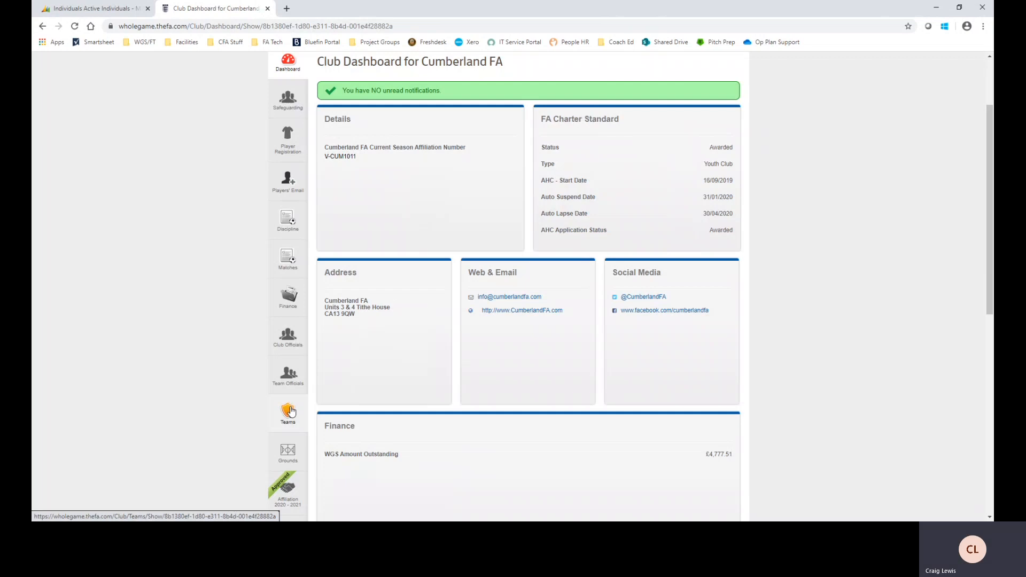
pyautogui.scroll(2, 289, 412)
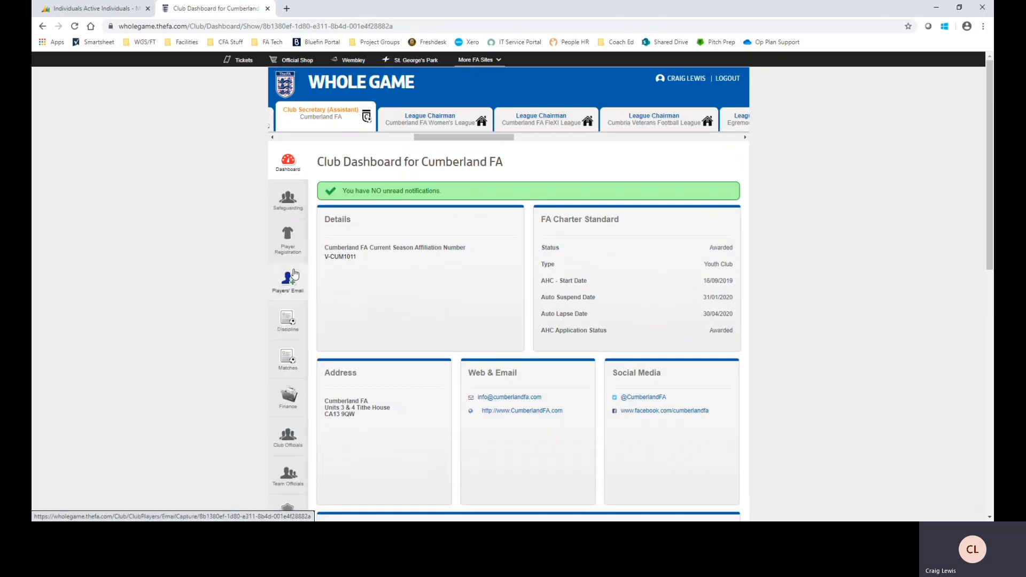
# Open the club's 2019 - 2020 Player Registration list
pyautogui.click(295, 239)
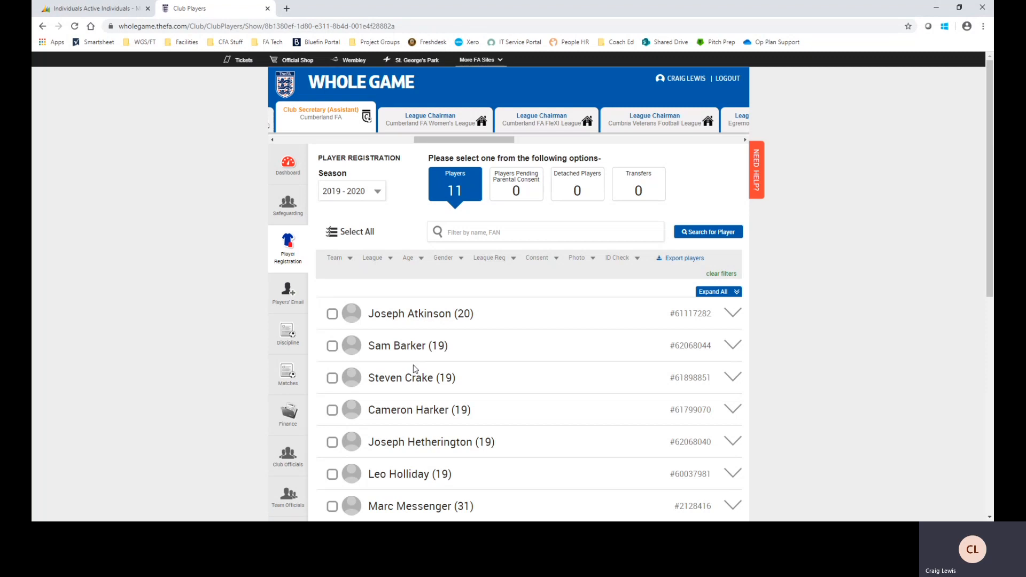
pyautogui.scroll(-4, 415, 368)
pyautogui.scroll(4, 448, 410)
# Filter the list by the new player's full name, find no match, and move to Add Players search
pyautogui.click(508, 233)
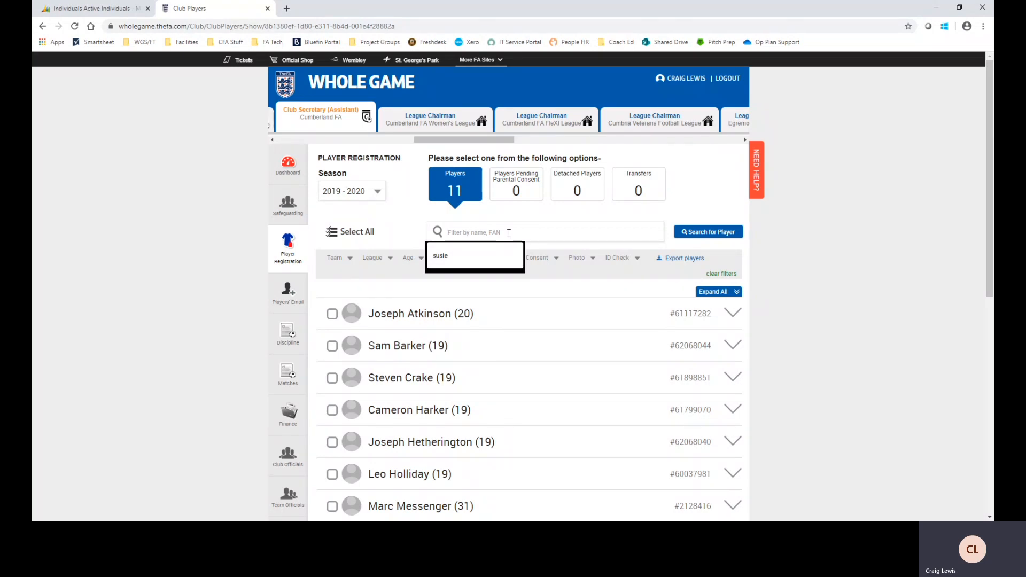
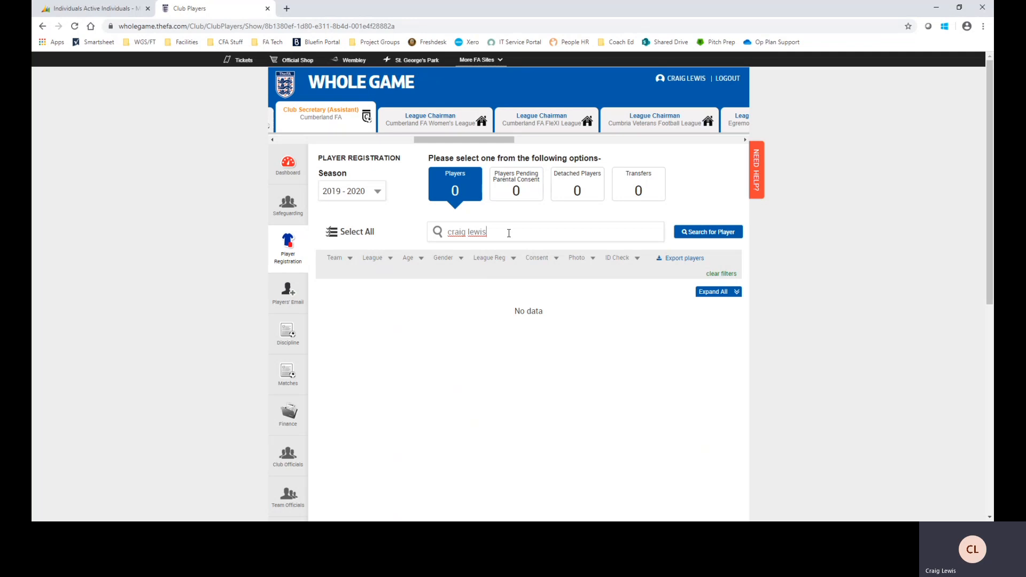
pyautogui.rightClick(457, 325)
pyautogui.click(444, 336)
pyautogui.click(707, 235)
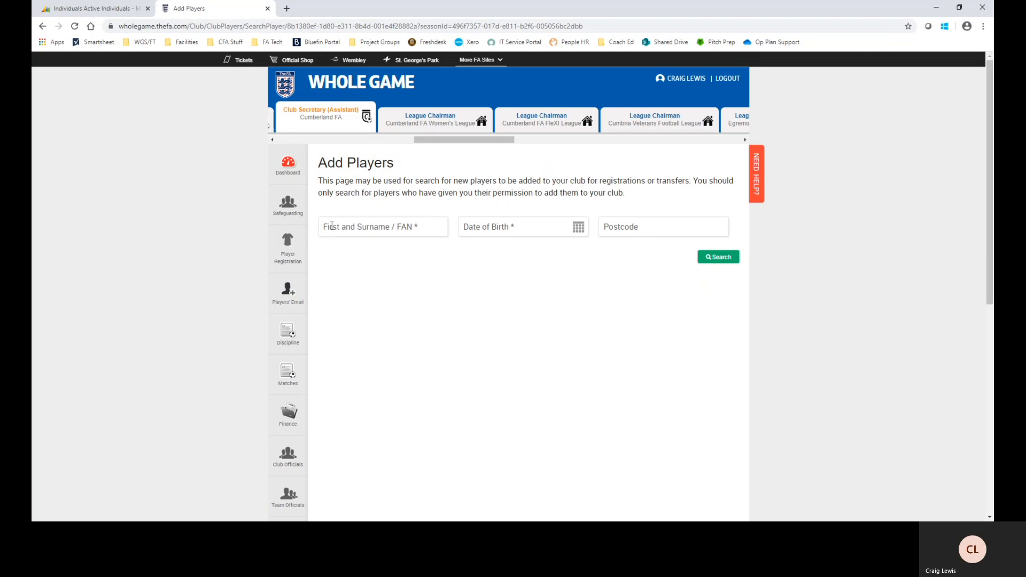
# Search Add Players by the player's full name and date of birth, returning 0 contacts
pyautogui.click(421, 226)
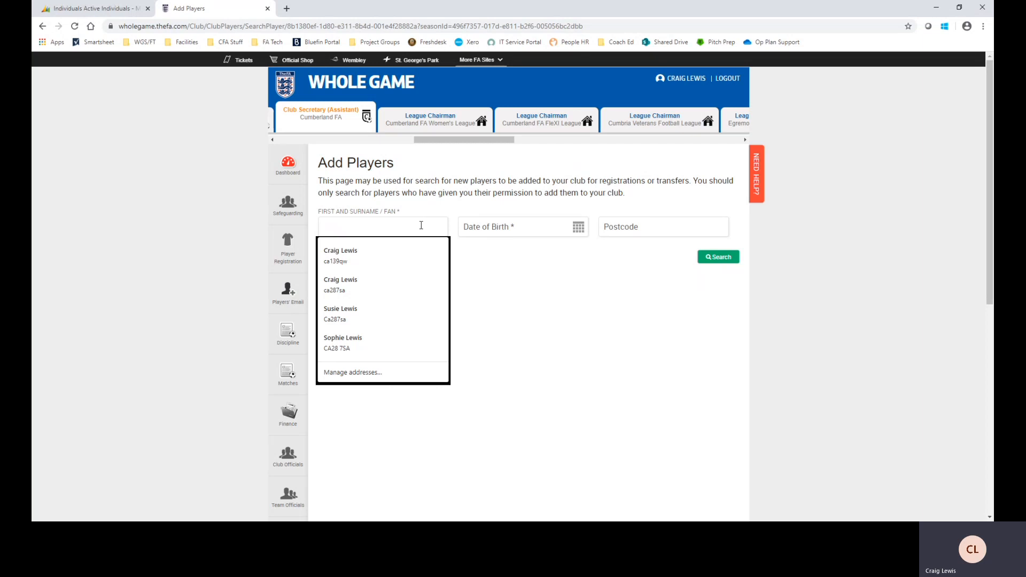
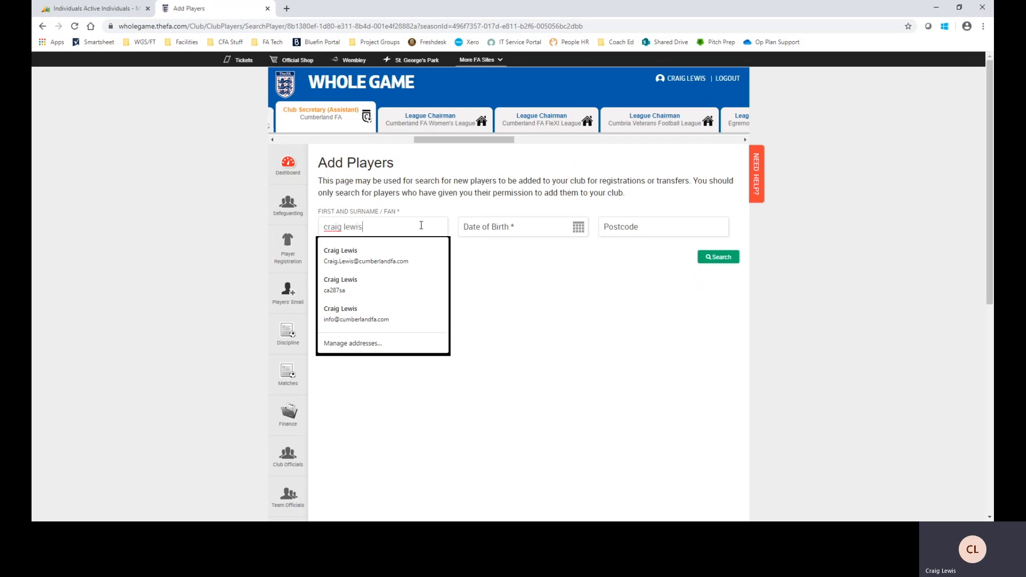
pyautogui.click(527, 228)
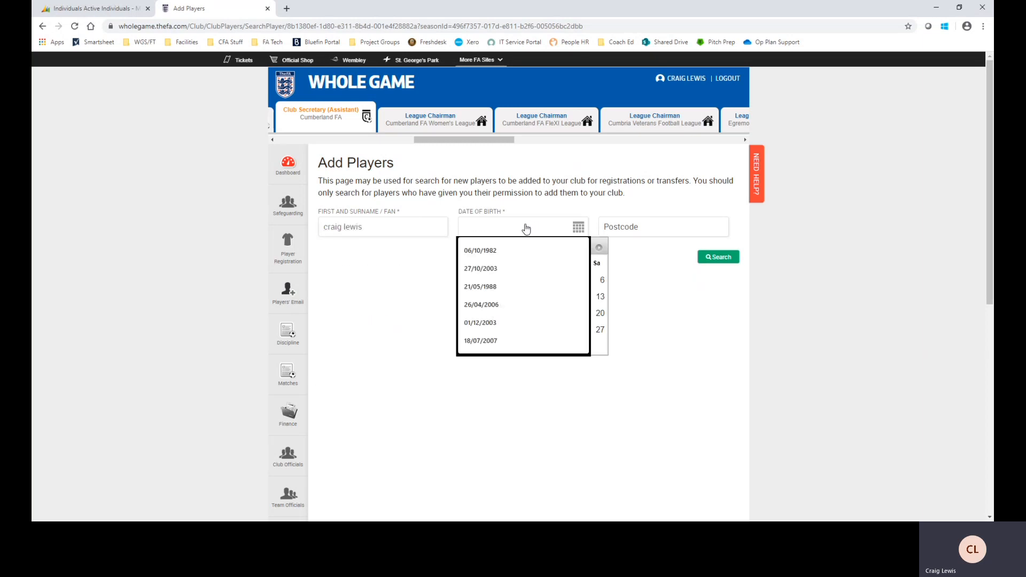
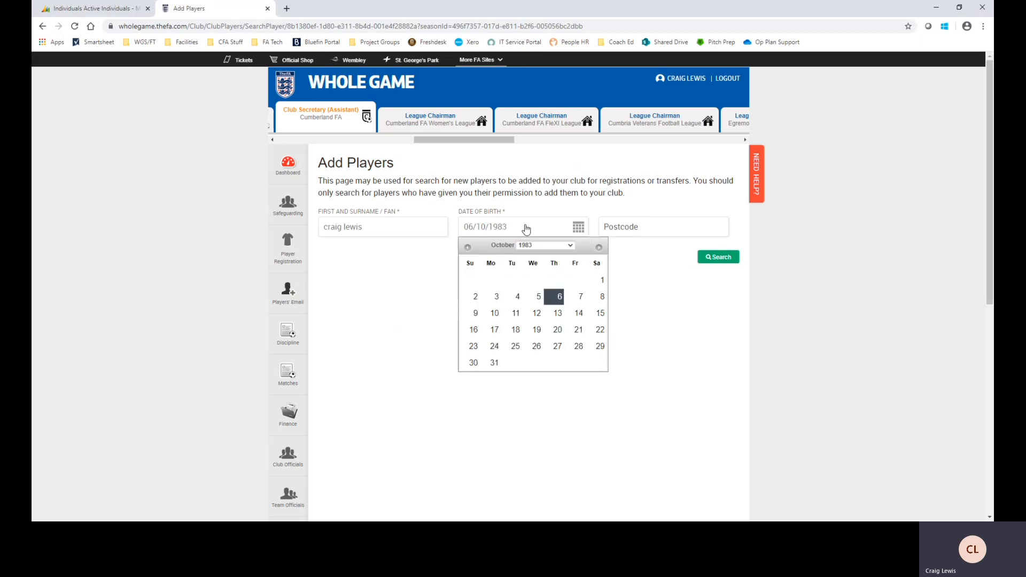
pyautogui.click(683, 279)
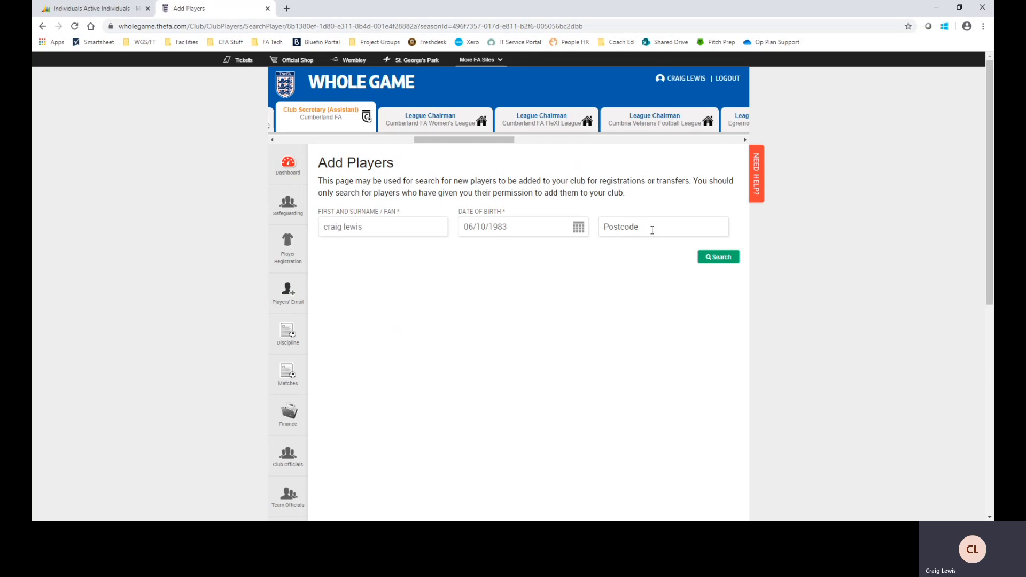
pyautogui.click(714, 258)
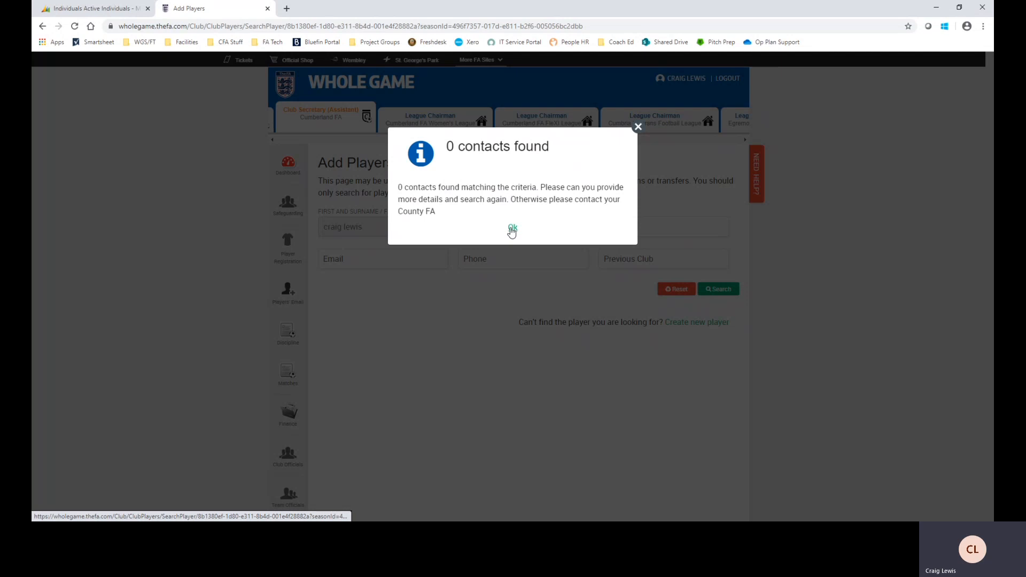
# Dismiss the '0 contacts found' message
pyautogui.click(511, 229)
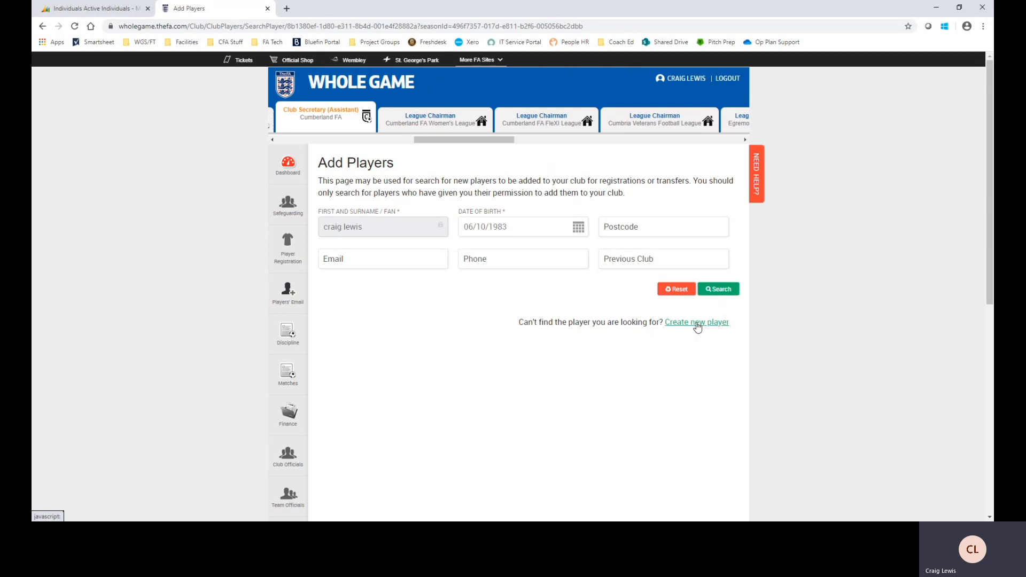
# Create a new player record with the player's personal e-mail address and gender Male
pyautogui.click(680, 324)
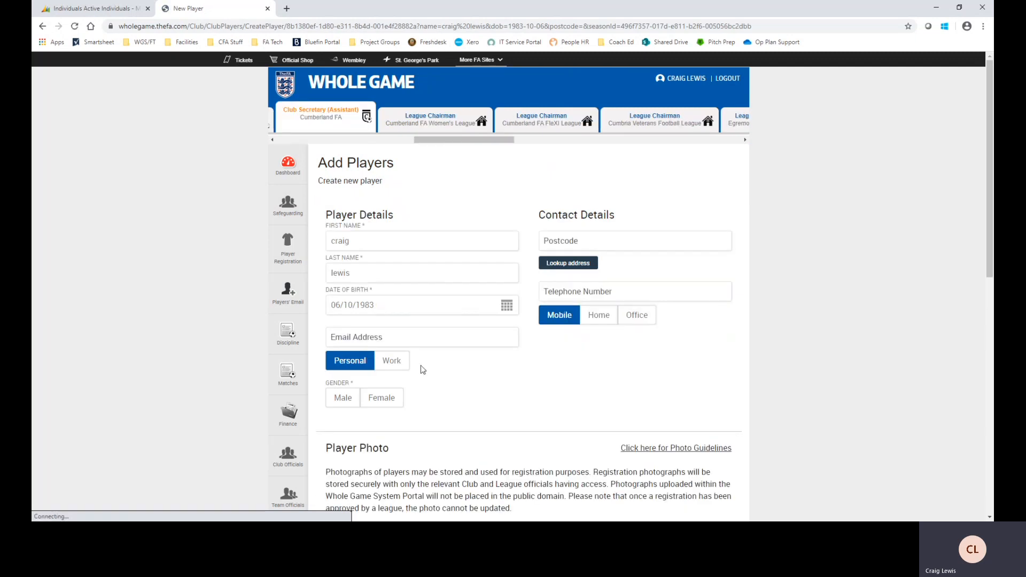
pyautogui.scroll(-1, 367, 275)
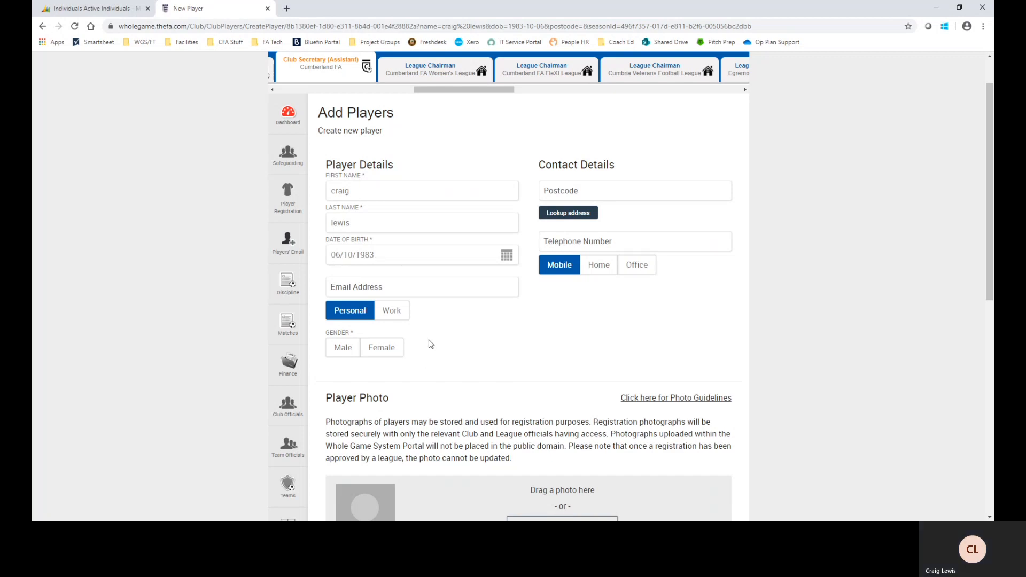
pyautogui.click(388, 289)
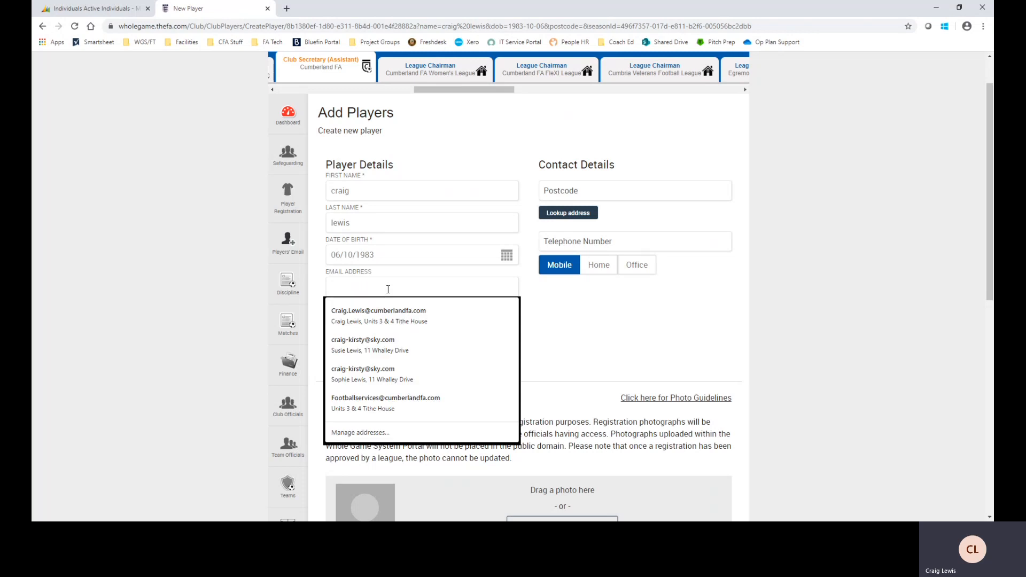
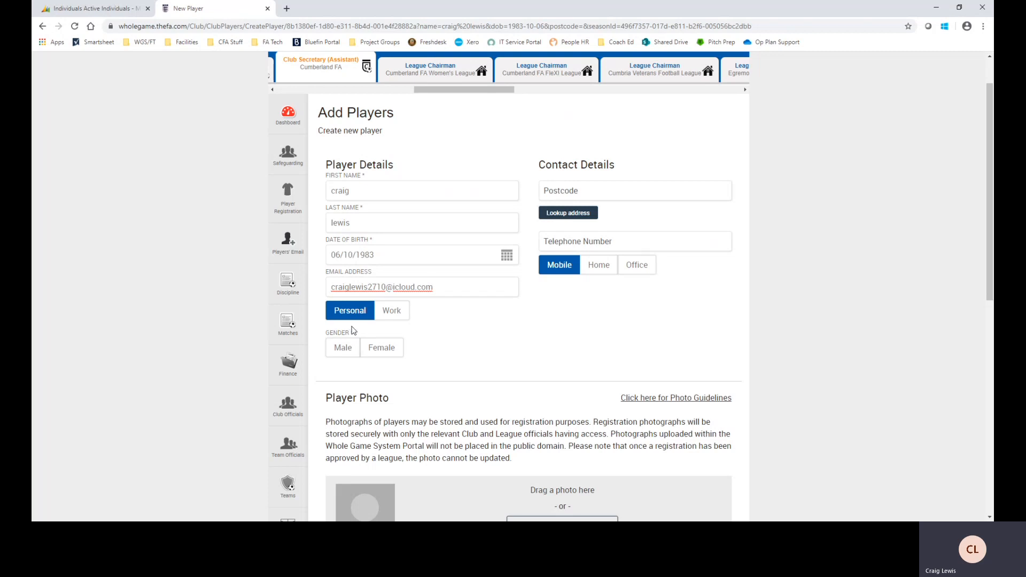
pyautogui.click(342, 347)
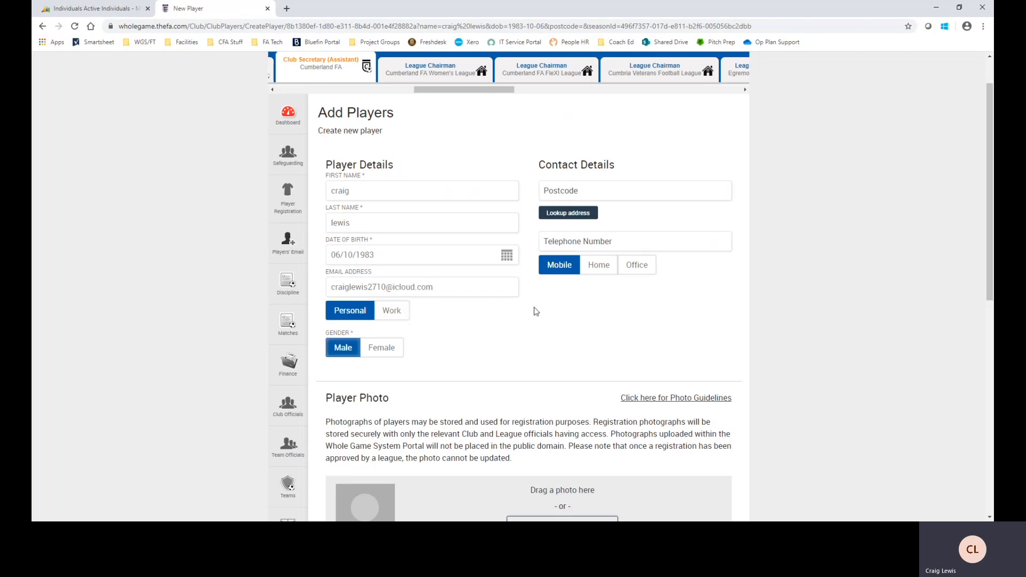
# Look up addresses for the player's saved postcode and pick the first match
pyautogui.scroll(-1, 517, 383)
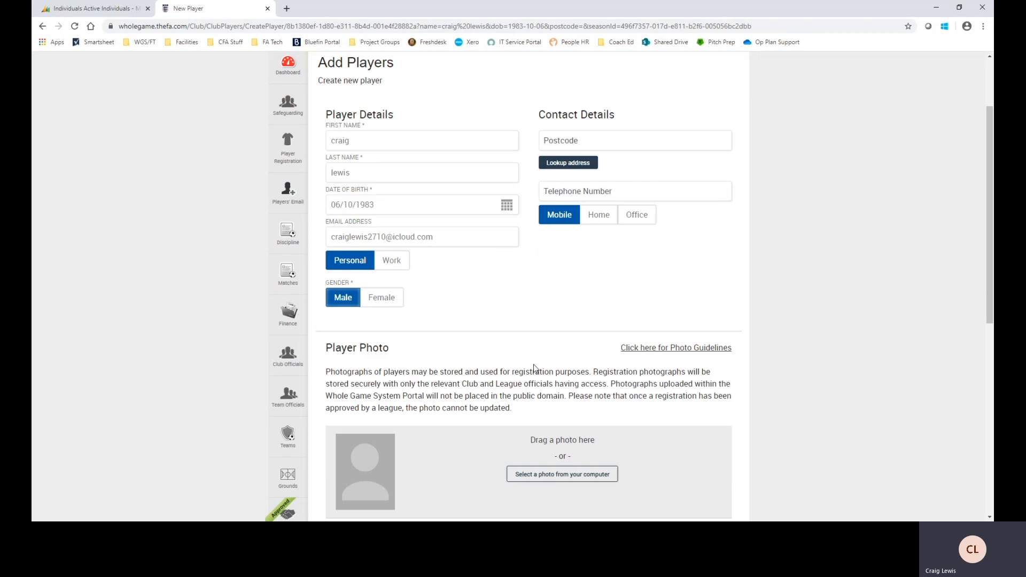
pyautogui.scroll(1, 534, 368)
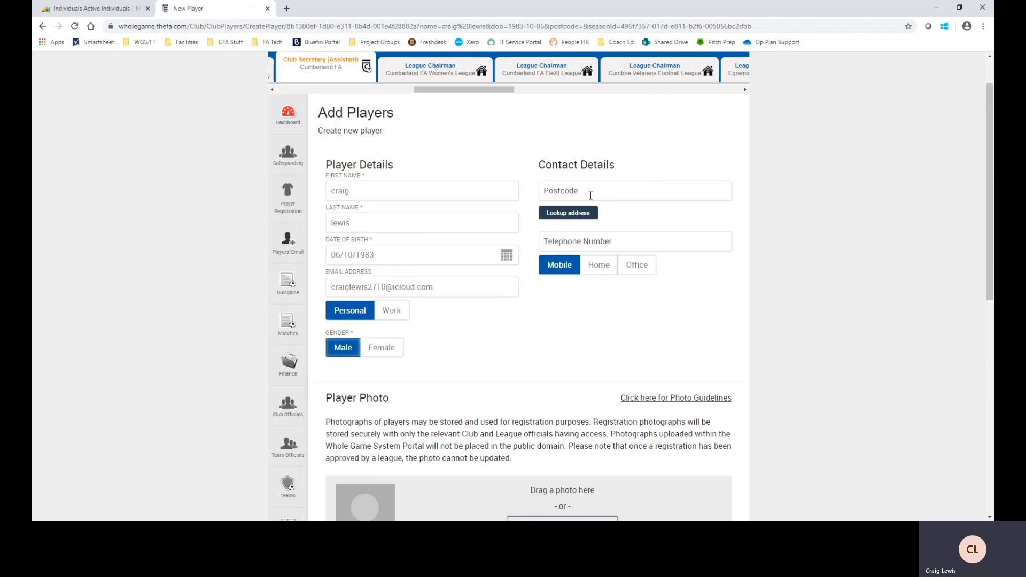
pyautogui.click(591, 195)
pyautogui.click(554, 206)
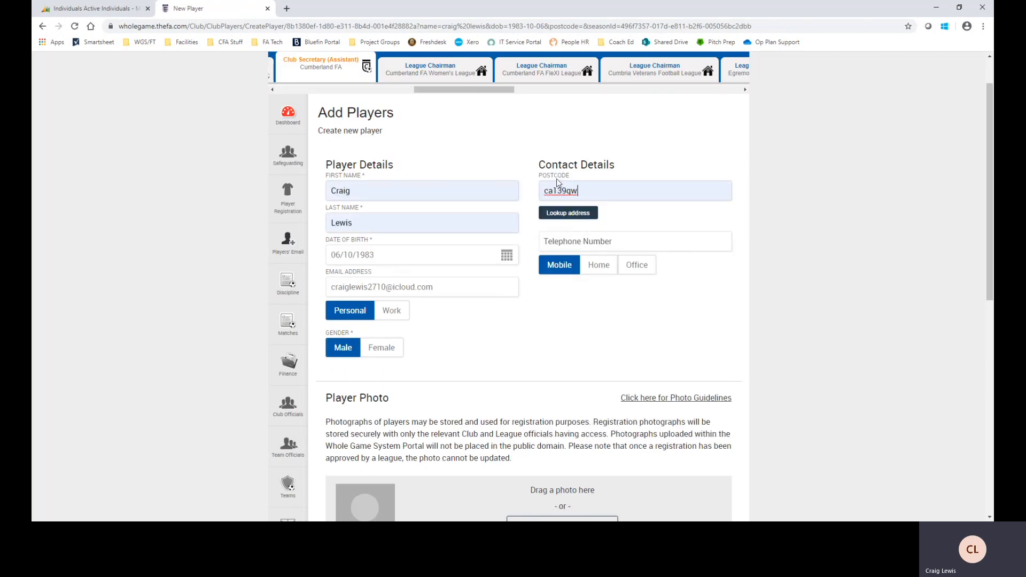
pyautogui.click(572, 214)
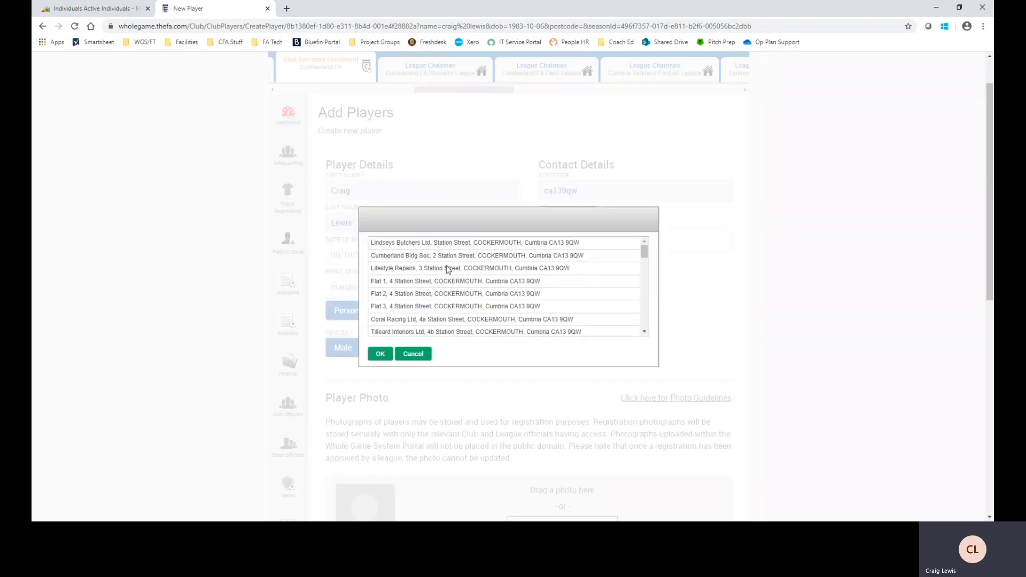
pyautogui.moveTo(645, 260)
pyautogui.mouseDown()
pyautogui.moveTo(652, 334)
pyautogui.moveTo(643, 249)
pyautogui.mouseUp()
pyautogui.click(490, 245)
# Confirm the chosen address and enter the player's mobile telephone number
pyautogui.click(380, 354)
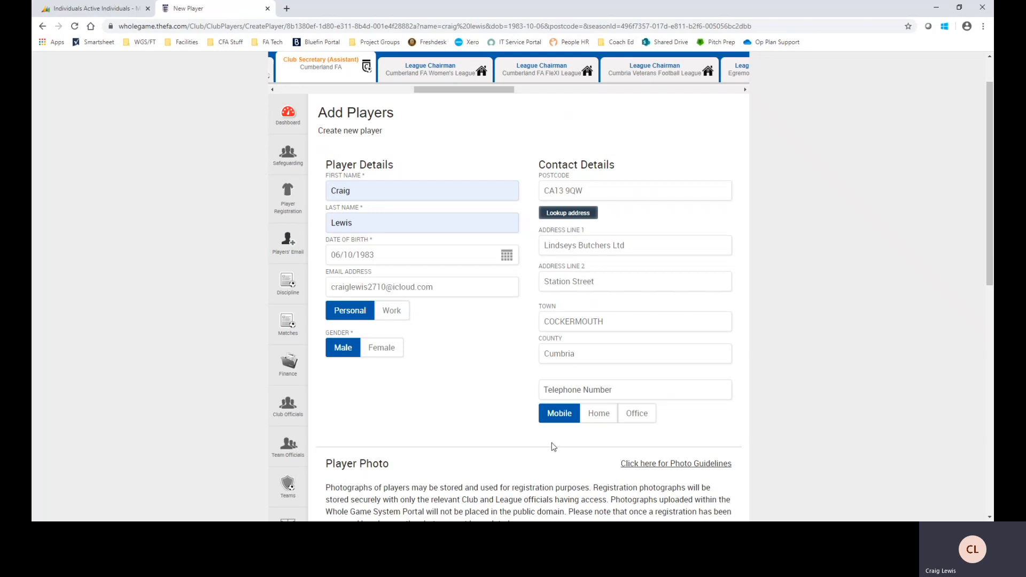
pyautogui.scroll(-1, 551, 443)
pyautogui.click(620, 340)
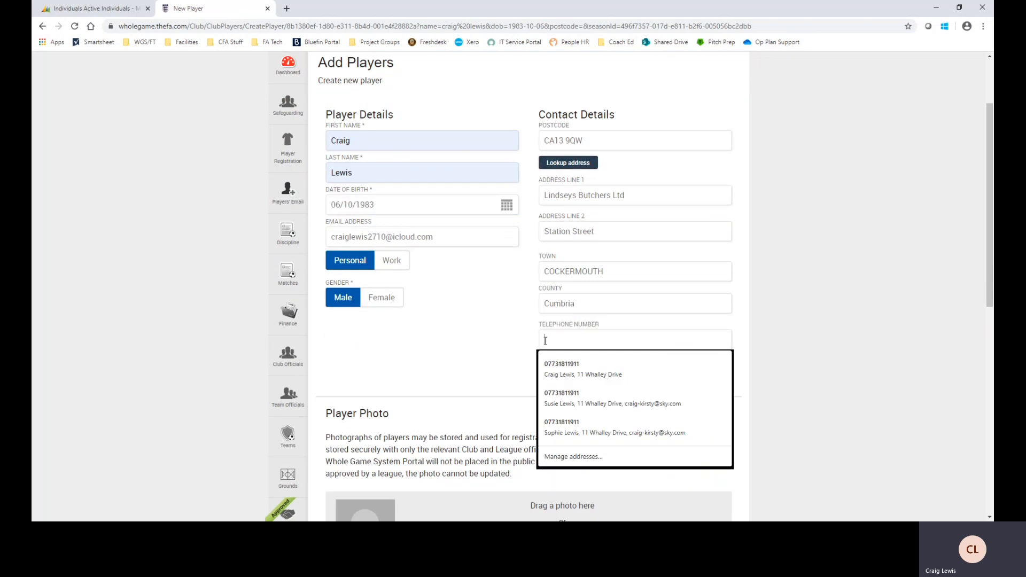
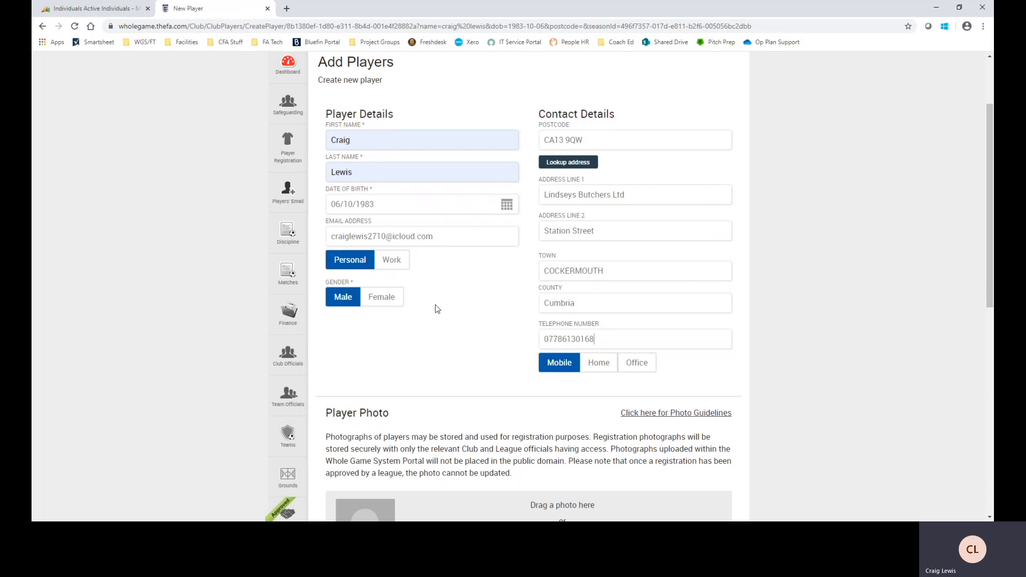
pyautogui.scroll(-2, 432, 312)
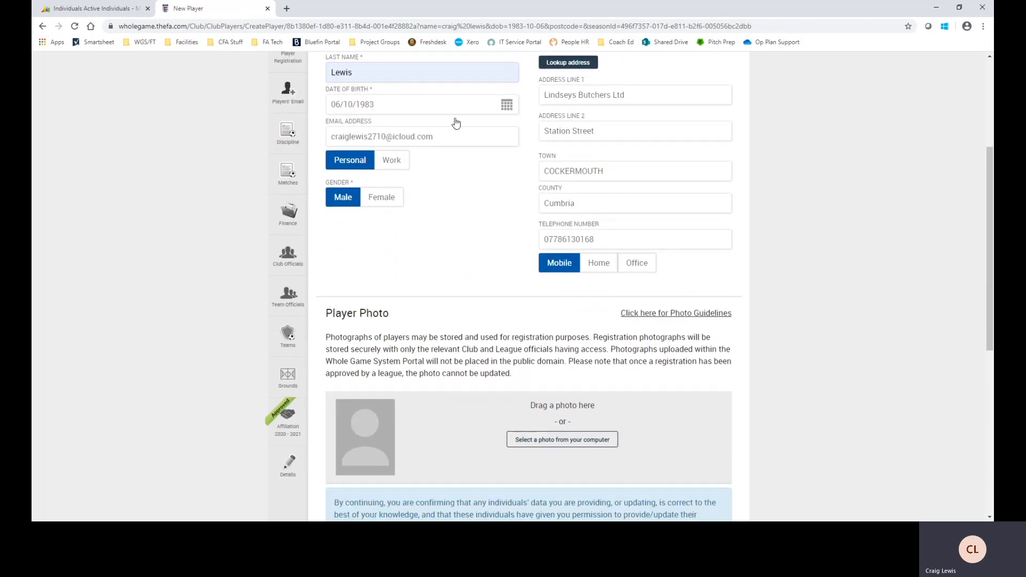
pyautogui.scroll(-1, 481, 268)
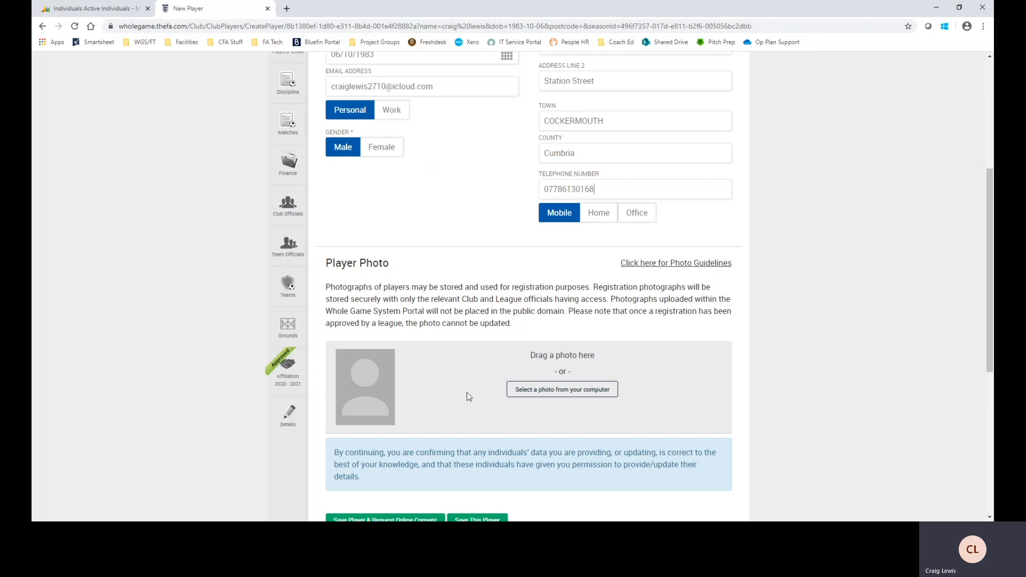
pyautogui.scroll(-2, 457, 364)
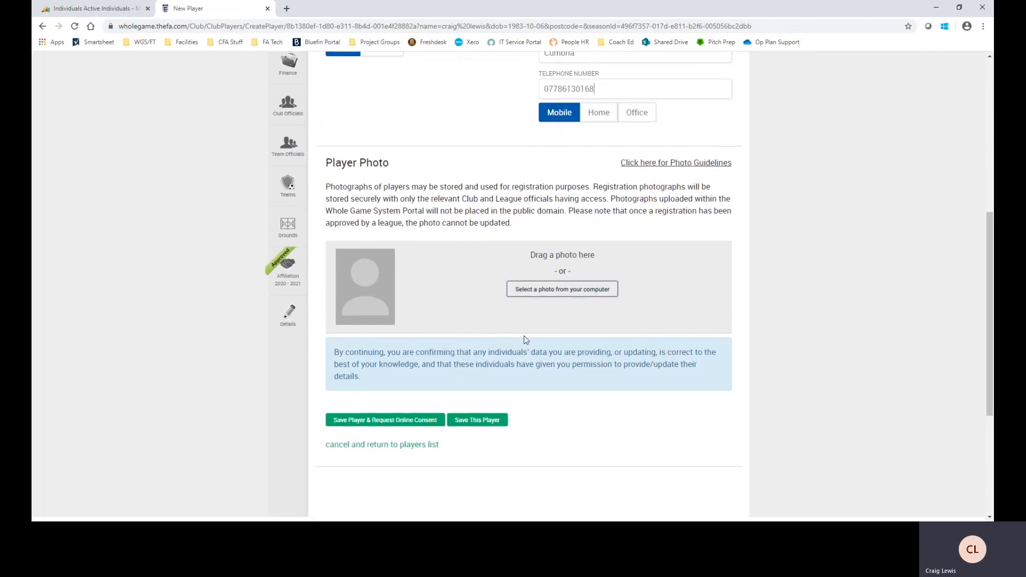
pyautogui.scroll(-1, 535, 337)
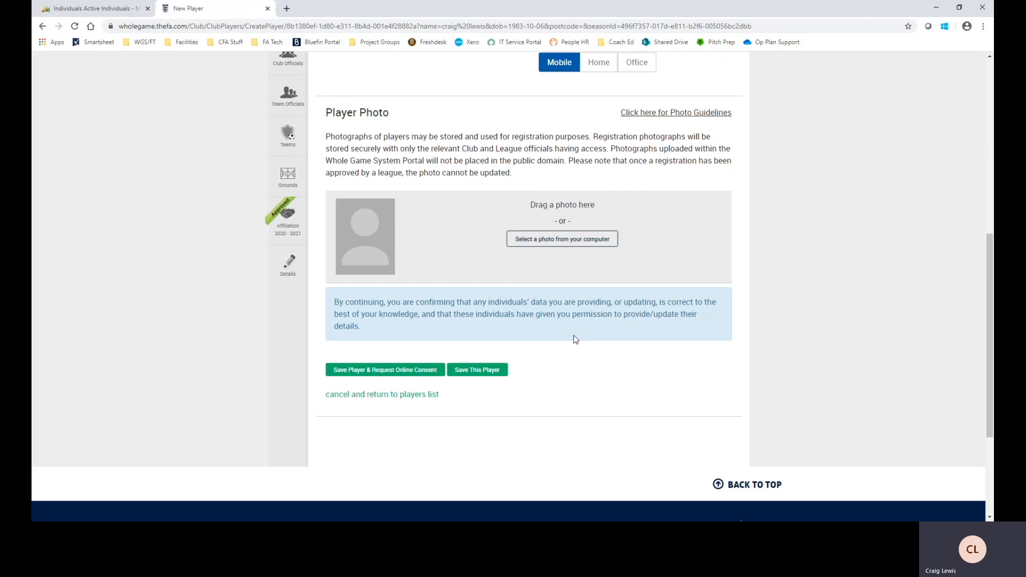
pyautogui.scroll(2, 497, 235)
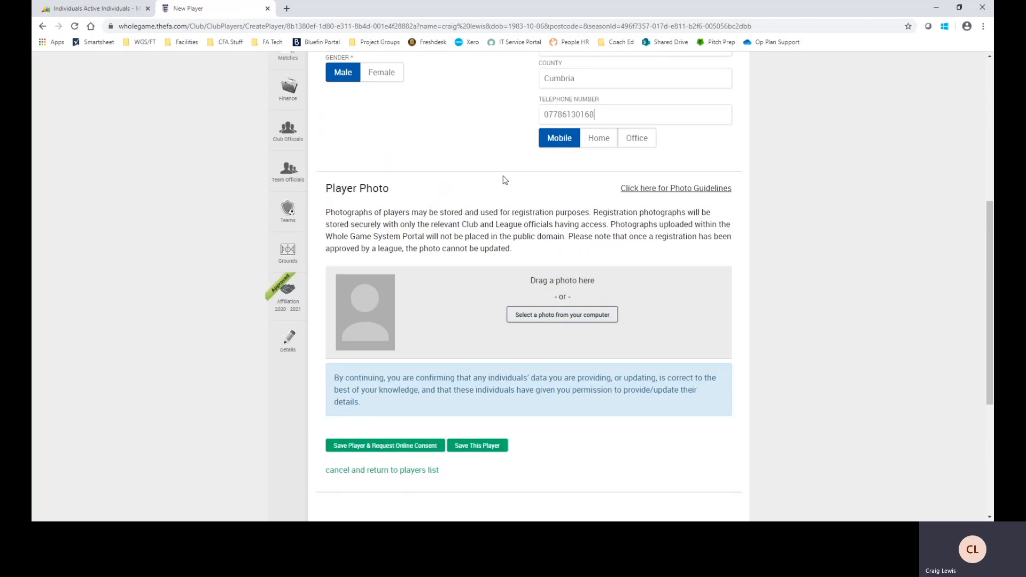
pyautogui.scroll(6, 592, 212)
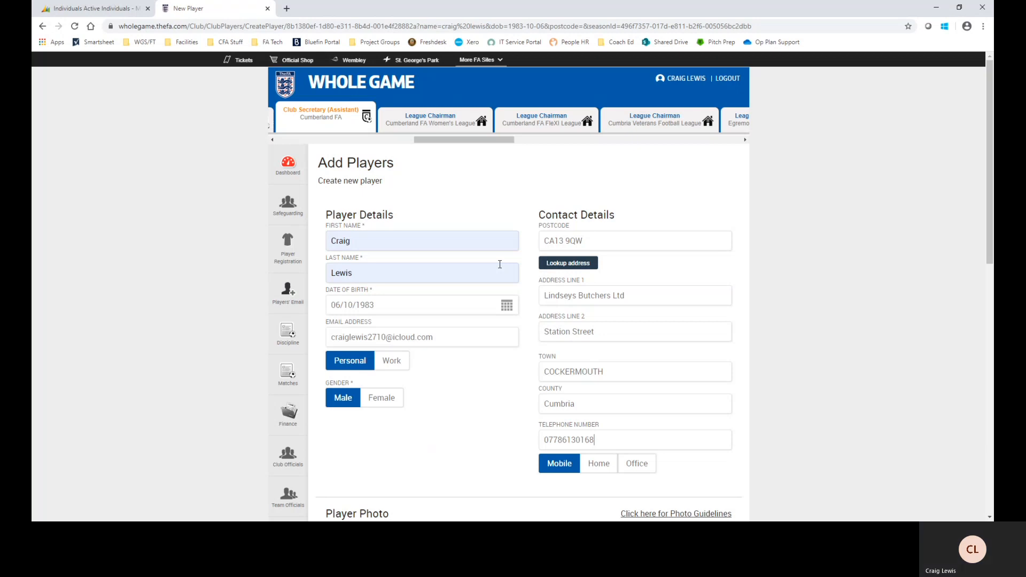
# Save the new player to the club with Save This Player
pyautogui.scroll(-10, 422, 325)
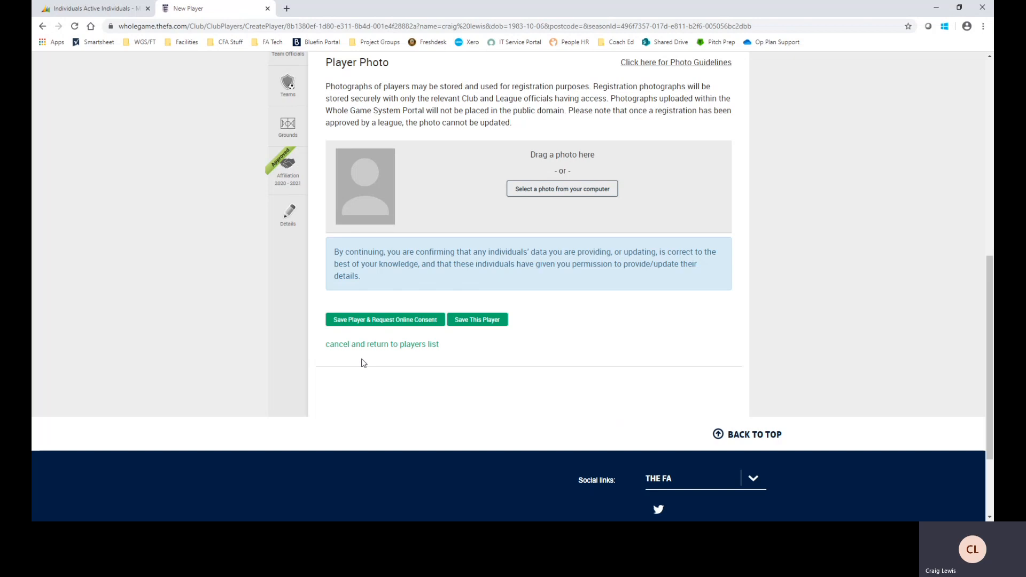
pyautogui.click(478, 323)
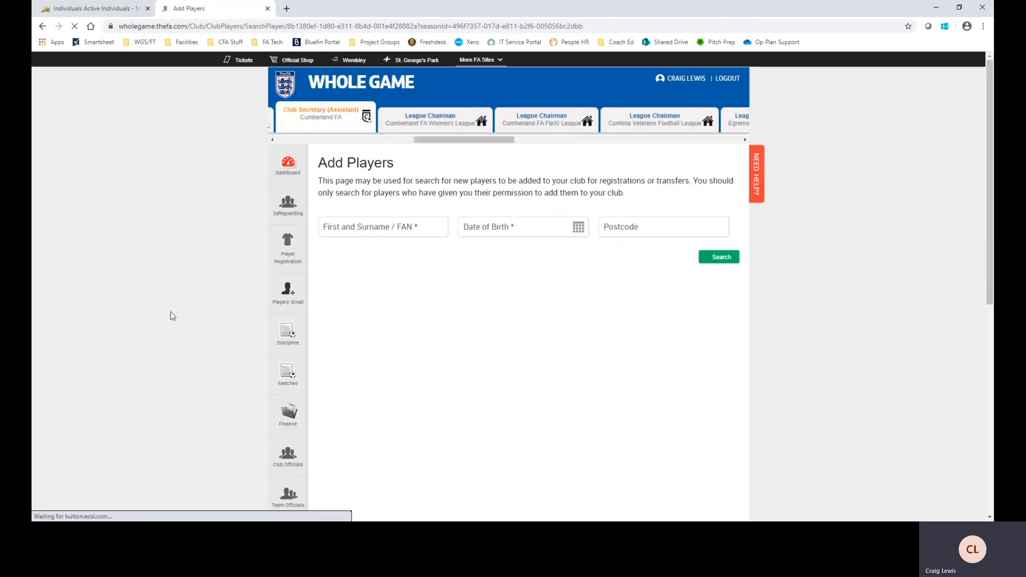
# Reopen Player Registration and check the 12-player list shows the new player as Awaiting FAN
pyautogui.click(289, 250)
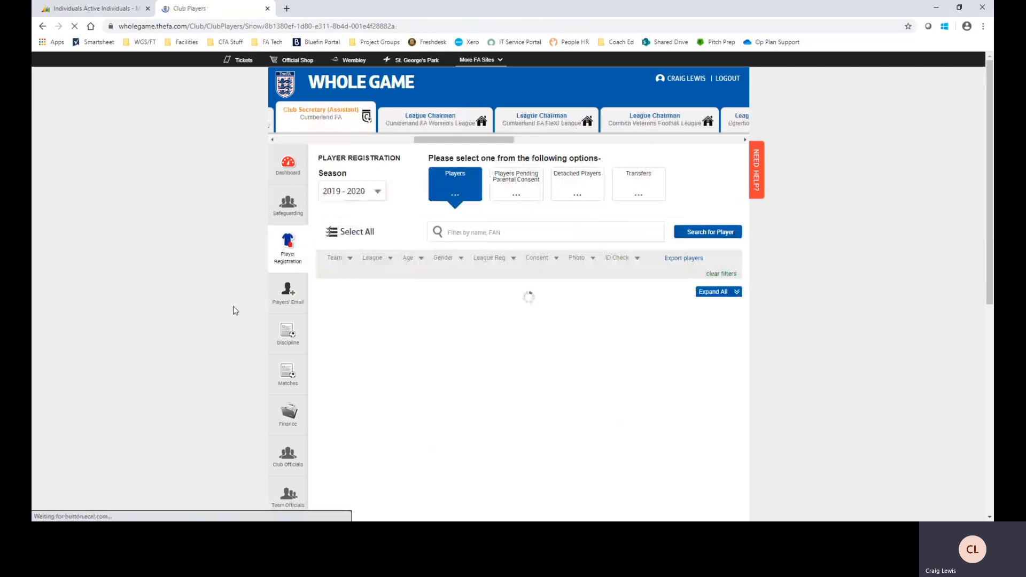
pyautogui.scroll(-1, 486, 360)
pyautogui.scroll(-2, 487, 361)
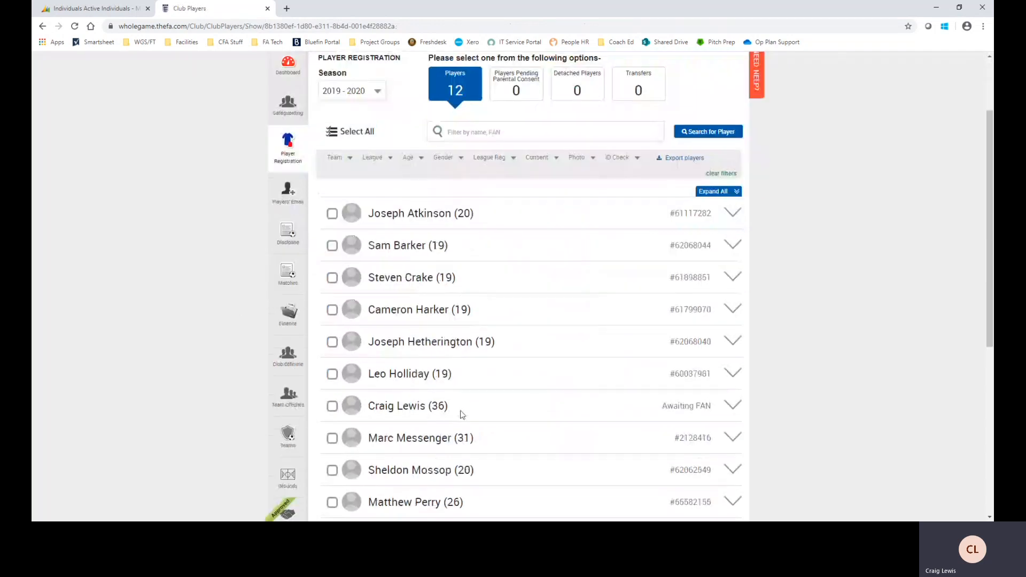
pyautogui.moveTo(694, 406)
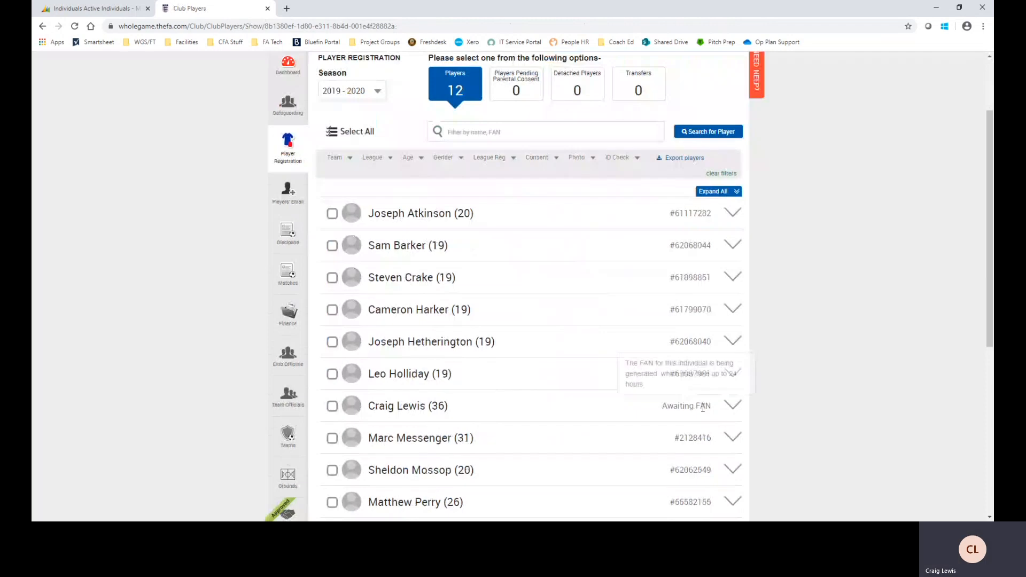
pyautogui.click(498, 133)
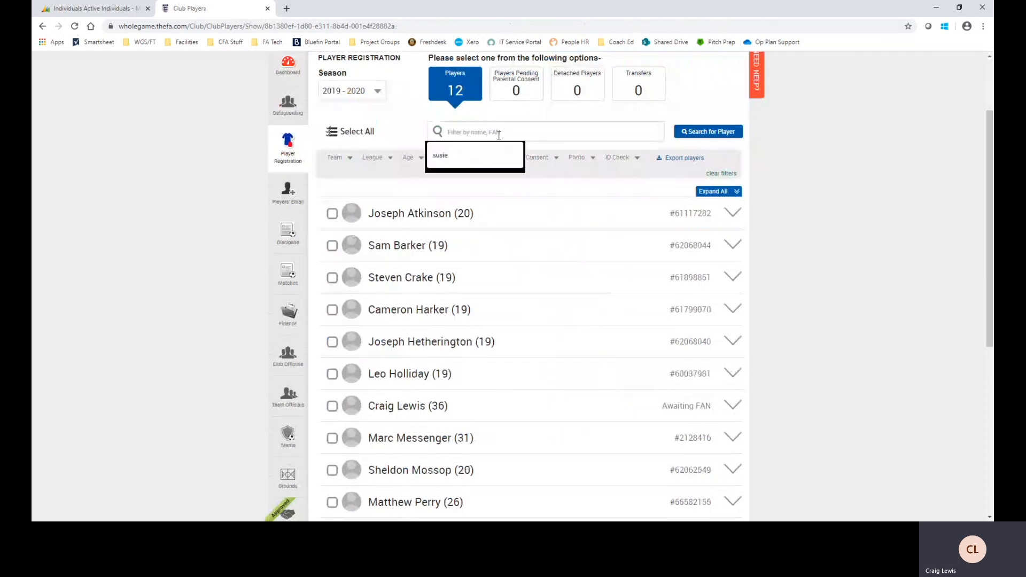
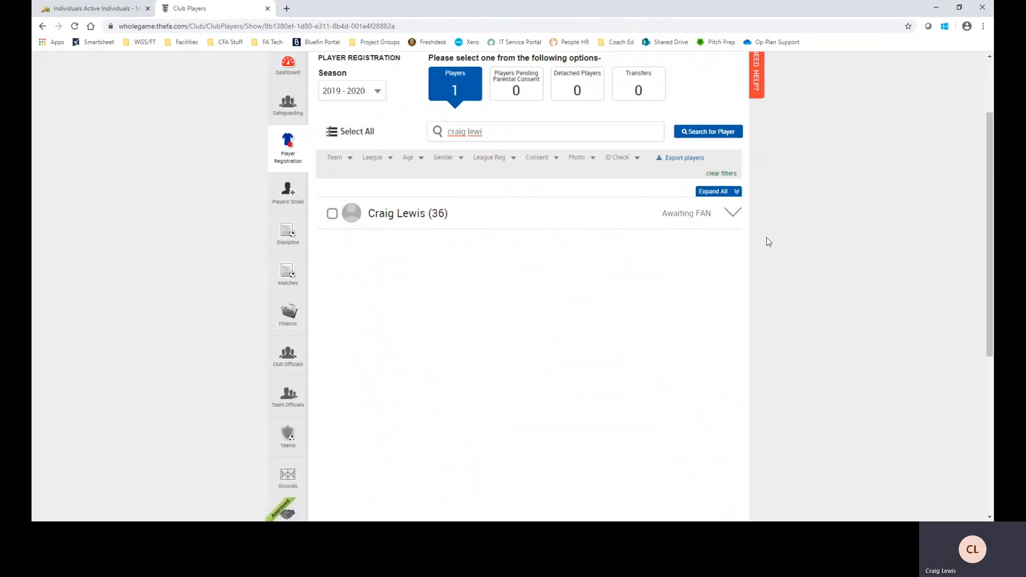
# Filter the player list by the new player's name and expand the single matching row's details
pyautogui.click(733, 214)
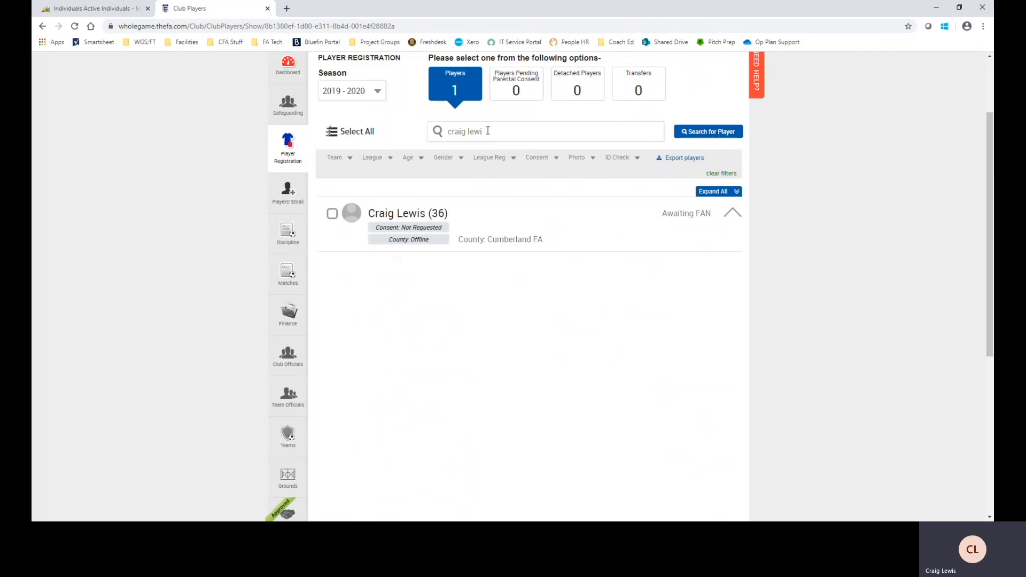
# Replace the filter with another player's name and run Search for Player, which finds no data
pyautogui.press('BackSpace')
pyautogui.press('BackSpace')
pyautogui.press('BackSpace')
pyautogui.press('BackSpace')
pyautogui.press('BackSpace')
pyautogui.press('BackSpace')
pyautogui.press('BackSpace')
pyautogui.press('BackSpace')
pyautogui.press('BackSpace')
pyautogui.press('BackSpace')
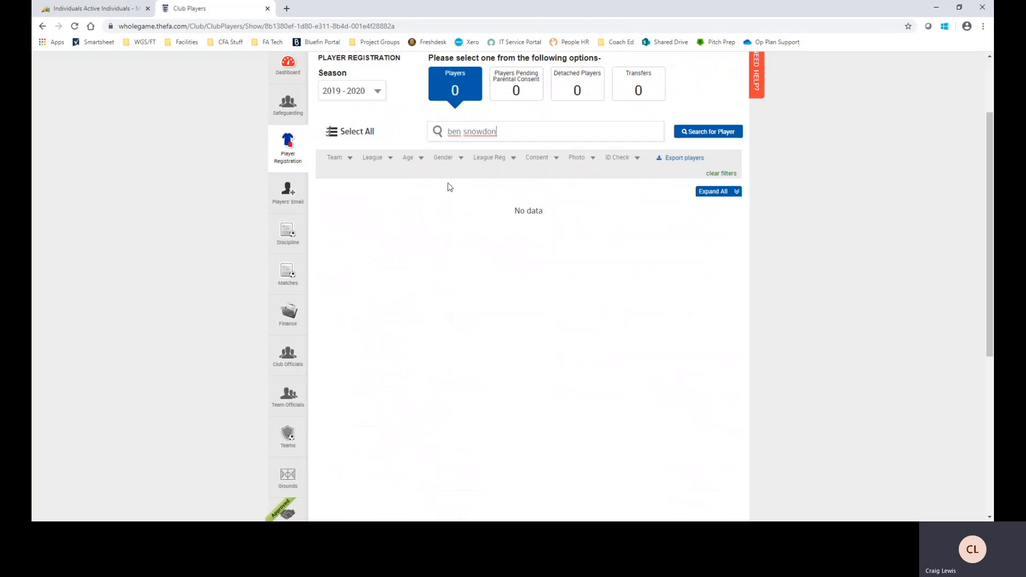
pyautogui.press('Return')
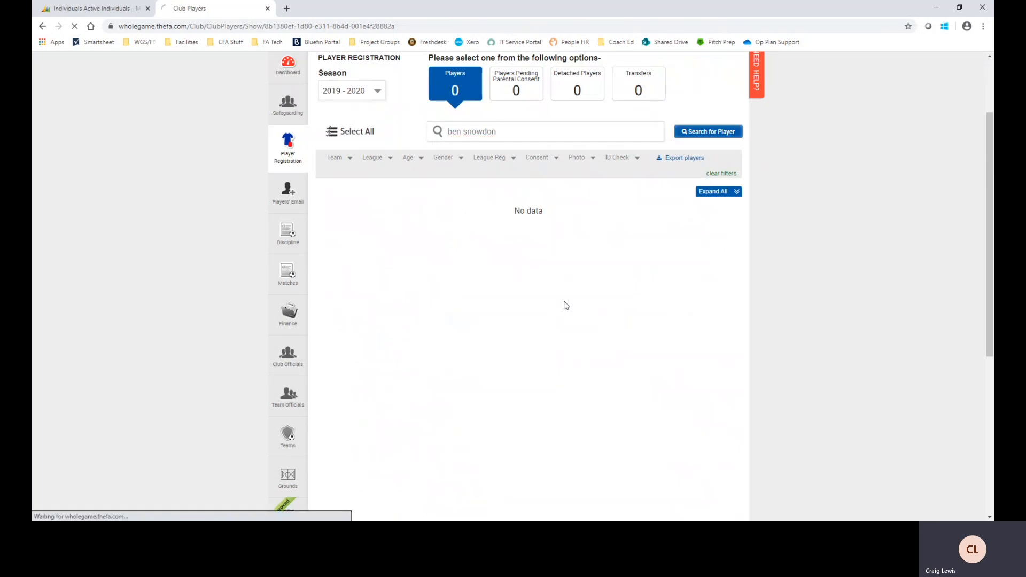